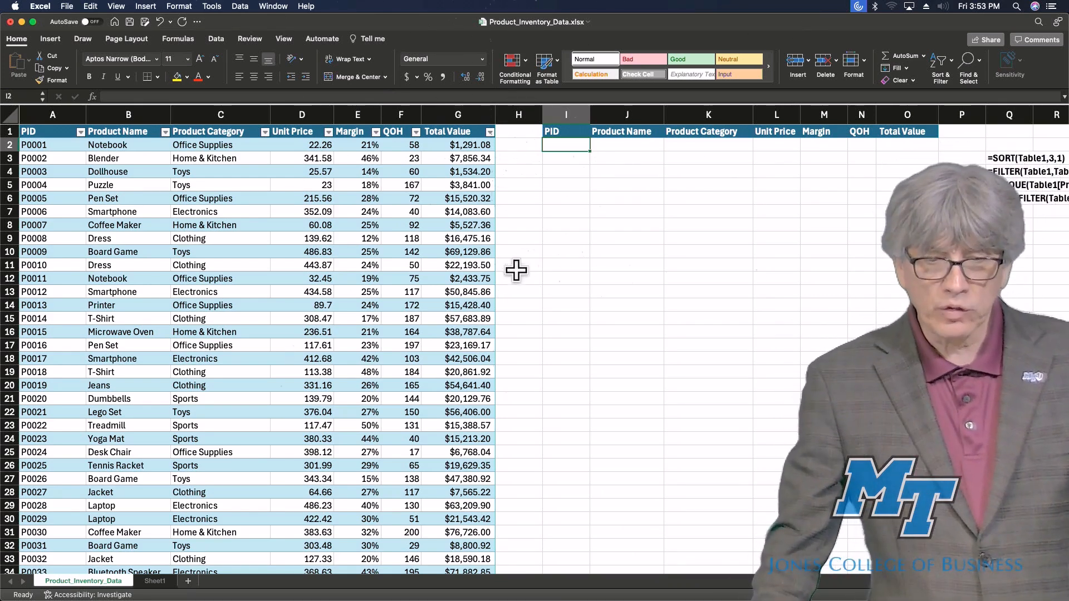
left_click(376, 132)
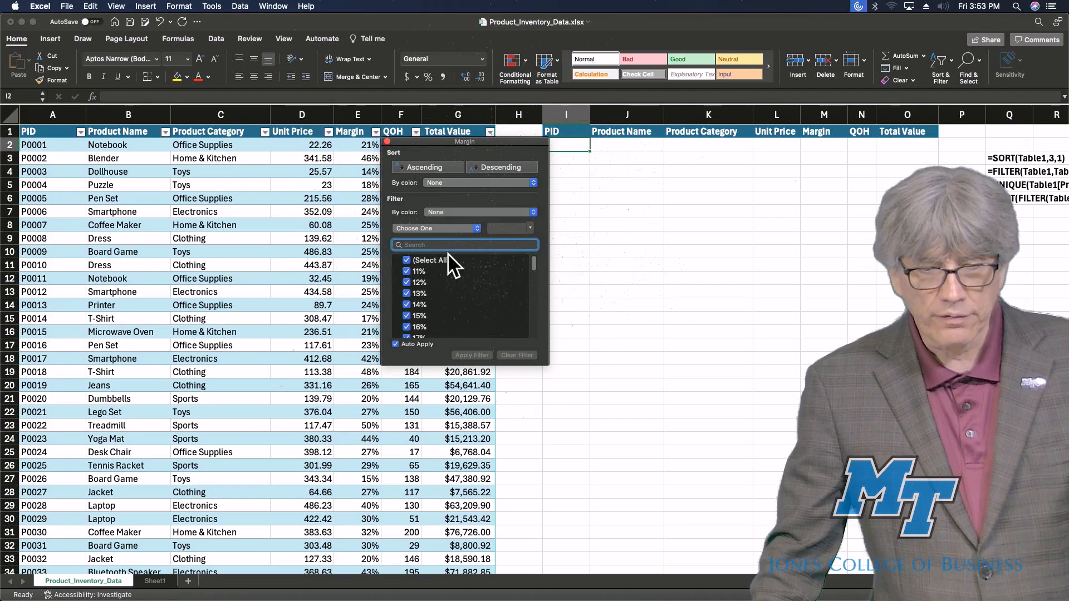
left_click(407, 261)
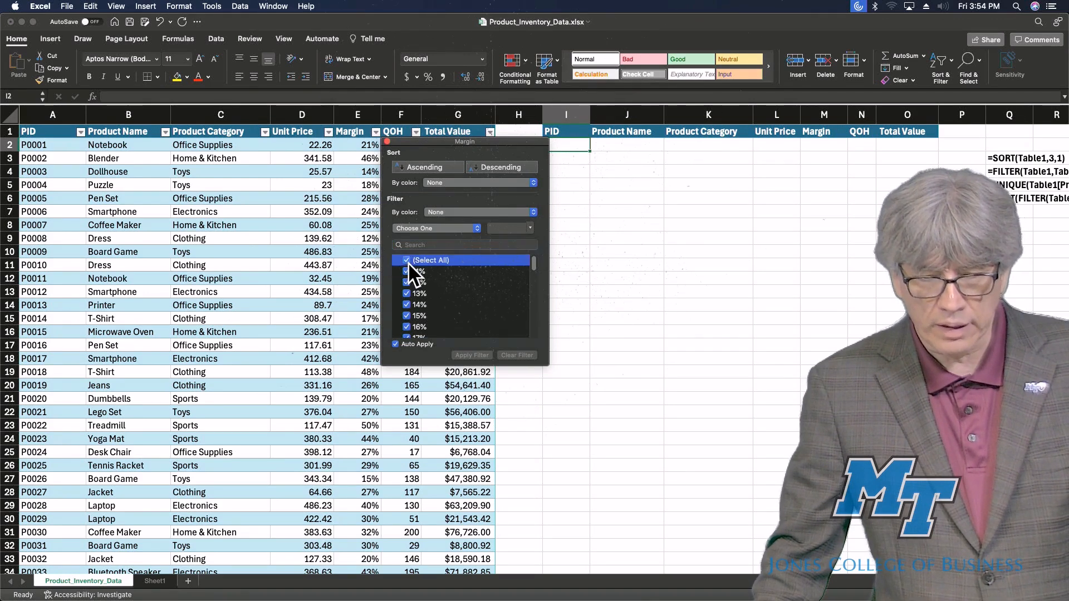
left_click(409, 292)
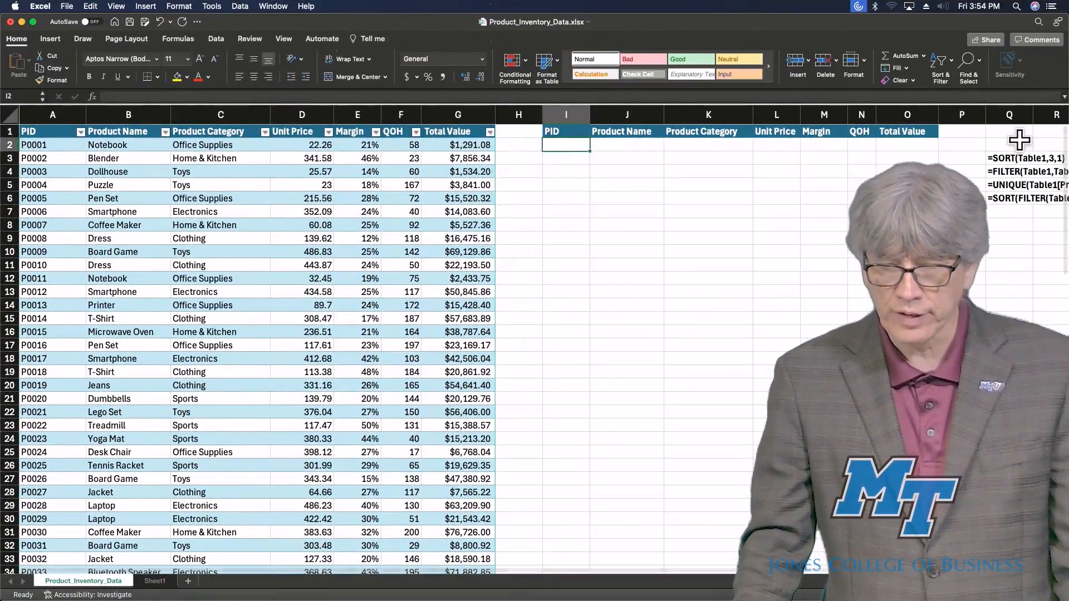
Enter the formula =SORT(Table1,3,1) in cell I2 to sort the table by product category.
left_click(1013, 160)
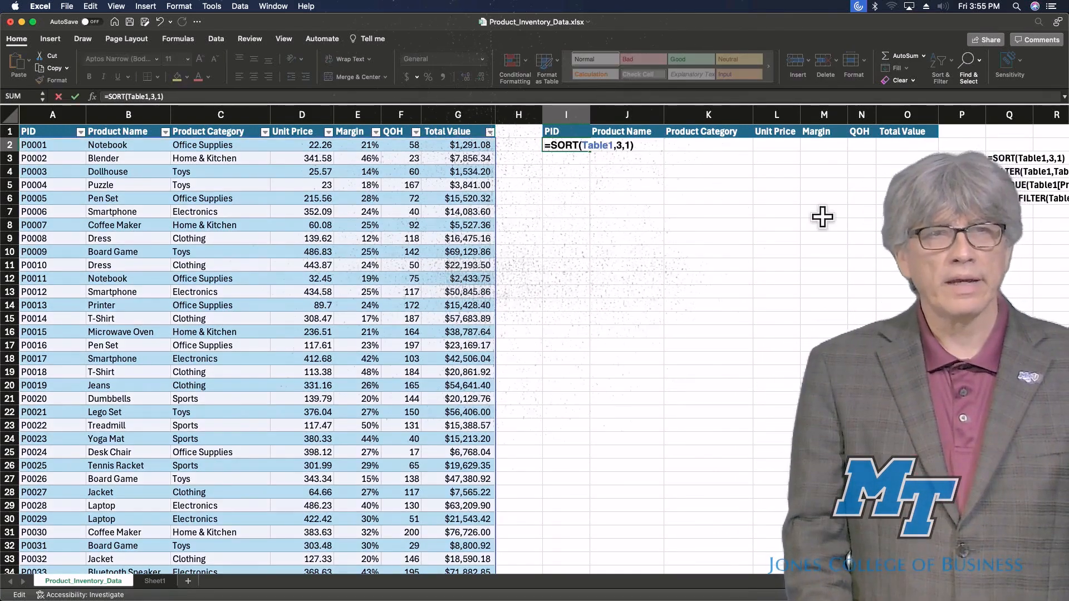
key("Return")
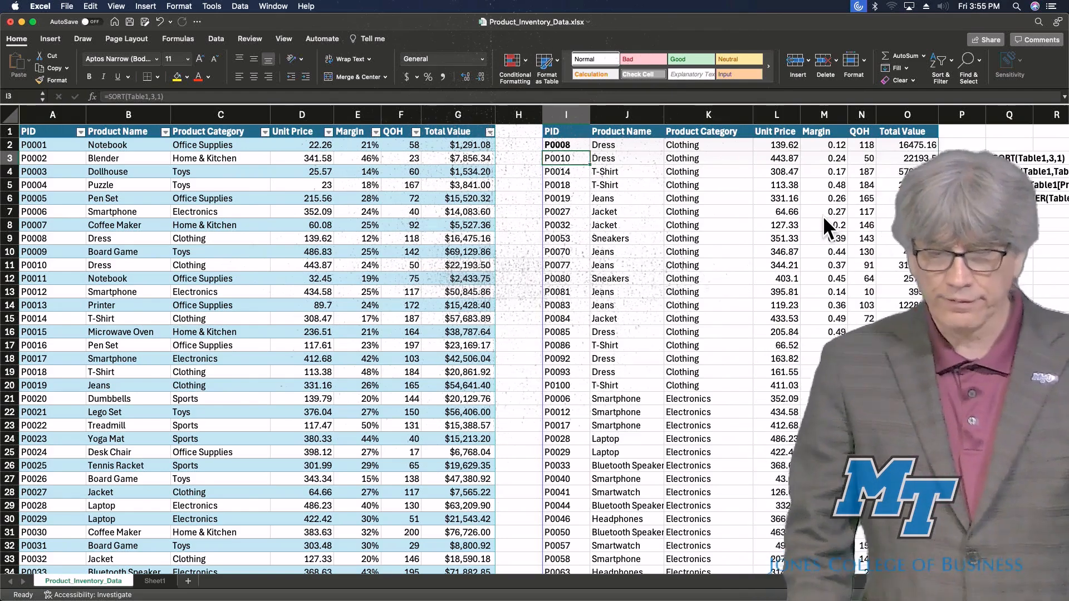
Browse down and back up through the sorted results to examine the category ordering.
key("Right")
key("Right")
key("Down")
key("Down")
key("Down")
key("Down")
key("Down")
key("Down")
key("Down")
key("Down")
key("Down")
key("Down")
key("Down")
key("Down")
key("Down")
key("Down")
key("Down")
key("Down")
key("Down")
key("Down")
key("Down")
key("Down")
key("Down")
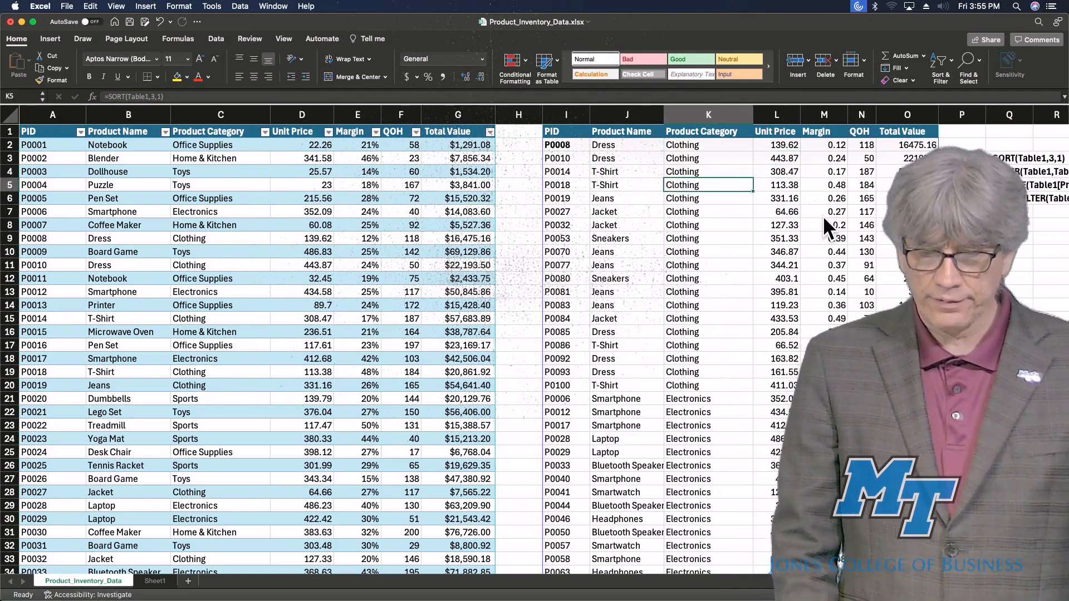
key("Down")
key("Down")
key("Down")
key("Down")
key("Down")
key("Down")
key("Down")
key("Down")
key("Down")
key("Down")
key("Down")
key("Down")
key("Down")
key("Down")
key("Down")
key("Down")
key("Down")
key("Down")
key("Down")
key("Down")
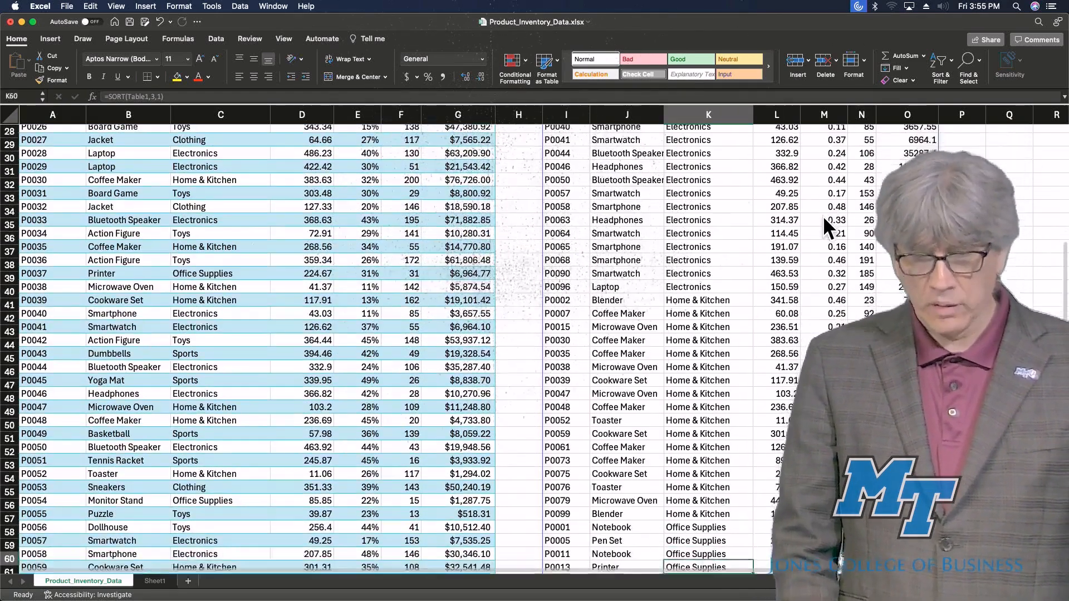
key("Down")
key("Down")
key("Down")
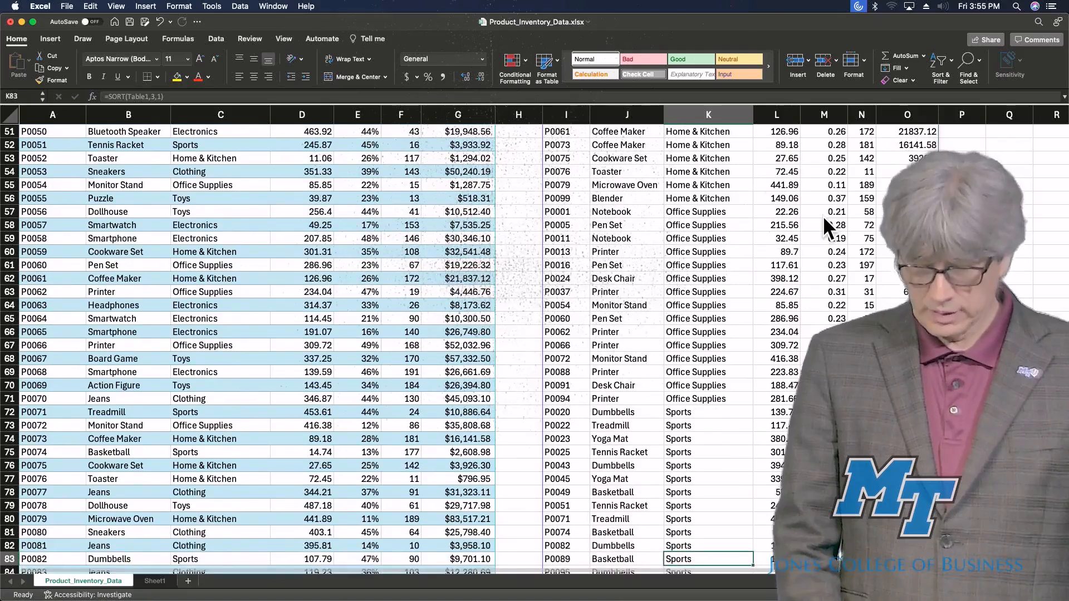
key("Up")
key("Up")
key("Up")
key("Up")
key("Up")
key("Up")
key("Up")
key("Up")
key("Up")
key("Up")
key("Up")
key("Up")
key("Up")
key("Up")
key("Up")
key("Up")
key("Up")
key("Up")
key("Up")
key("Up")
key("Up")
key("Up")
key("Up")
key("Up")
key("Up")
key("Up")
key("Up")
key("Up")
key("Up")
key("Up")
key("Up")
key("Up")
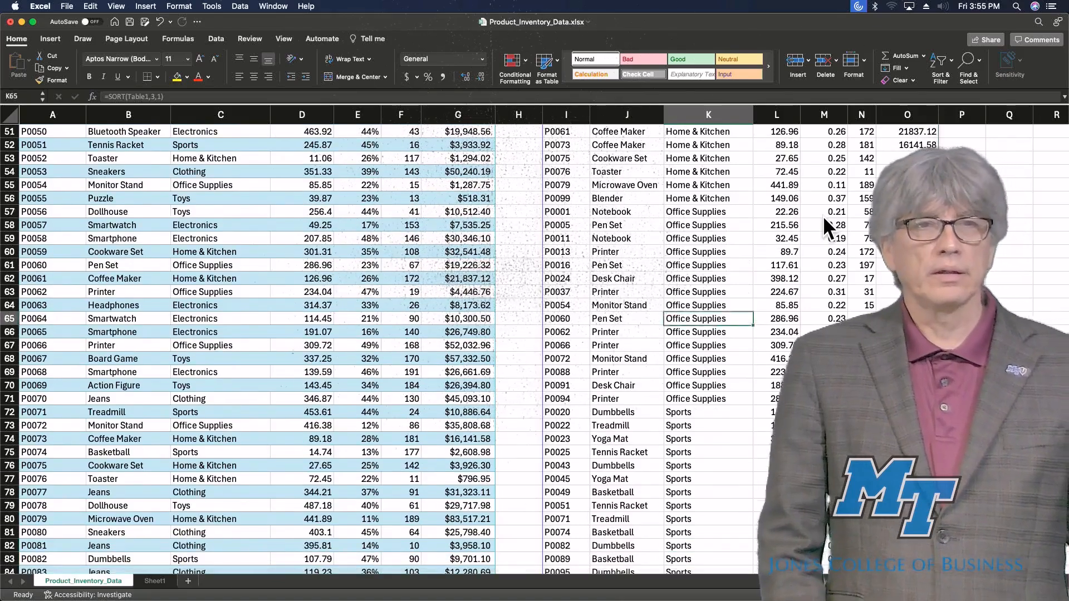
key("Up")
key("Up")
key("Up")
key("Up")
key("Up")
key("Up")
key("Up")
key("Up")
key("Up")
key("Up")
key("Up")
key("Up")
key("Up")
key("Up")
key("Up")
key("Up")
key("Up")
key("Up")
key("Up")
key("Up")
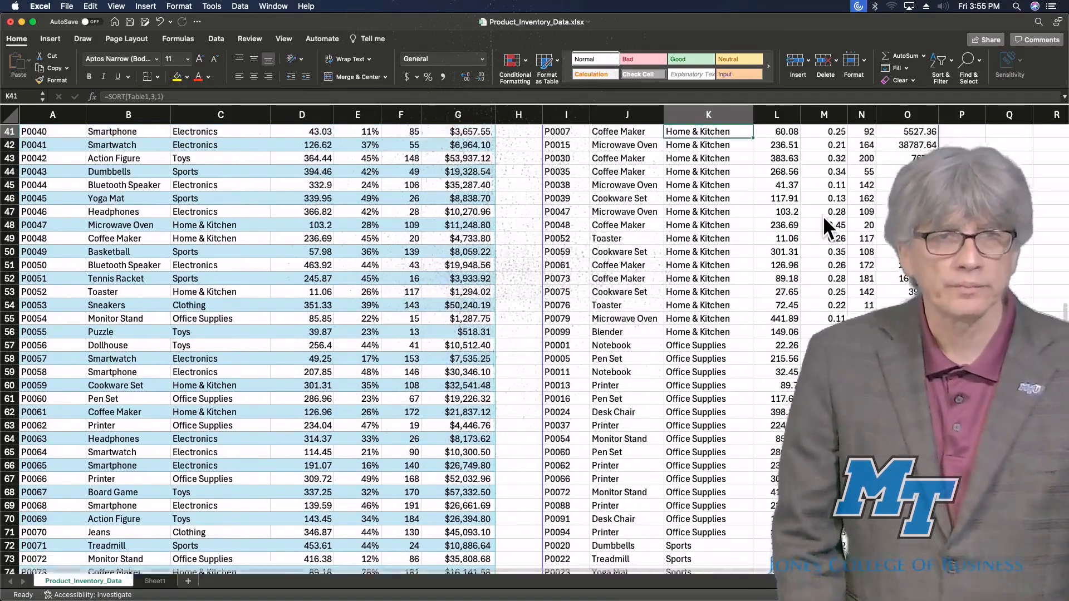
key("Up")
key("Up")
key("Up")
key("Up")
key("Up")
key("Up")
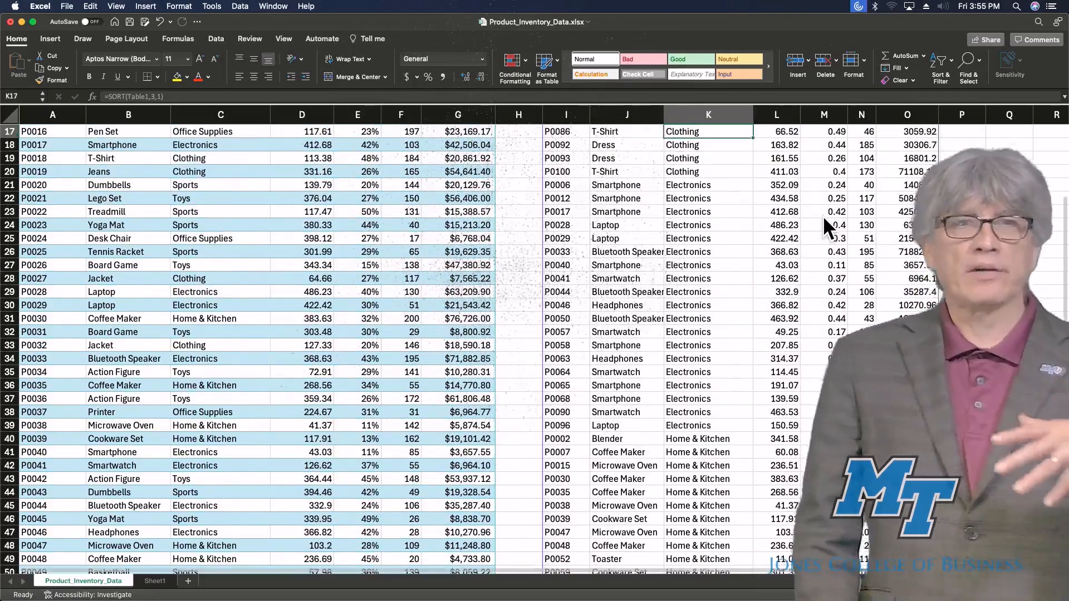
key("Up")
key("Up")
key("Up")
key("Up")
key("Up")
key("Up")
key("Up")
key("Up")
key("Up")
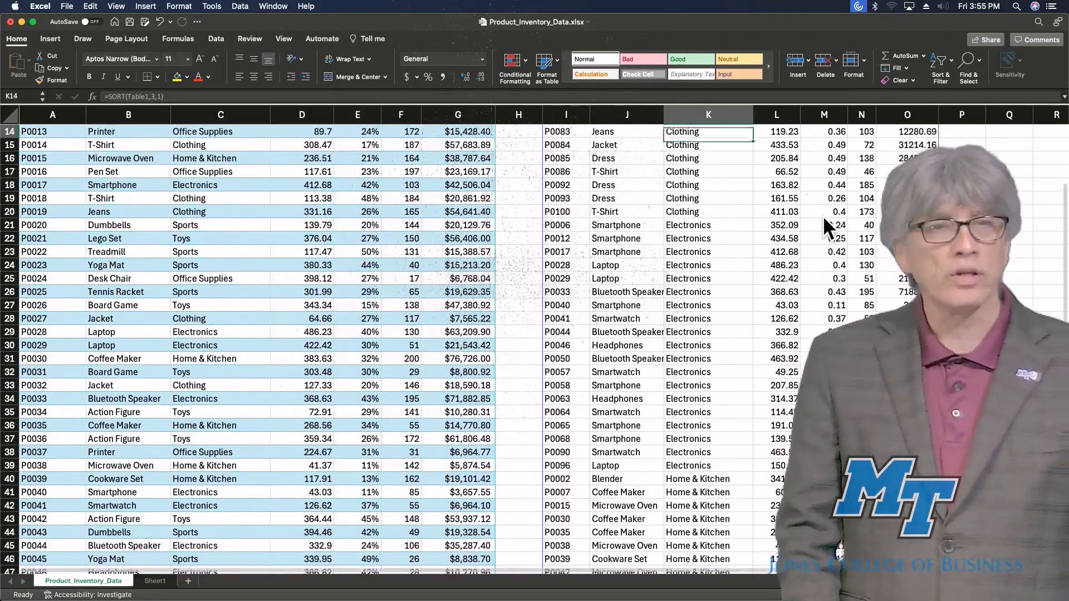
key("Up")
key("Up")
key("Up")
key("Up")
key("Up")
key("Up")
key("Up")
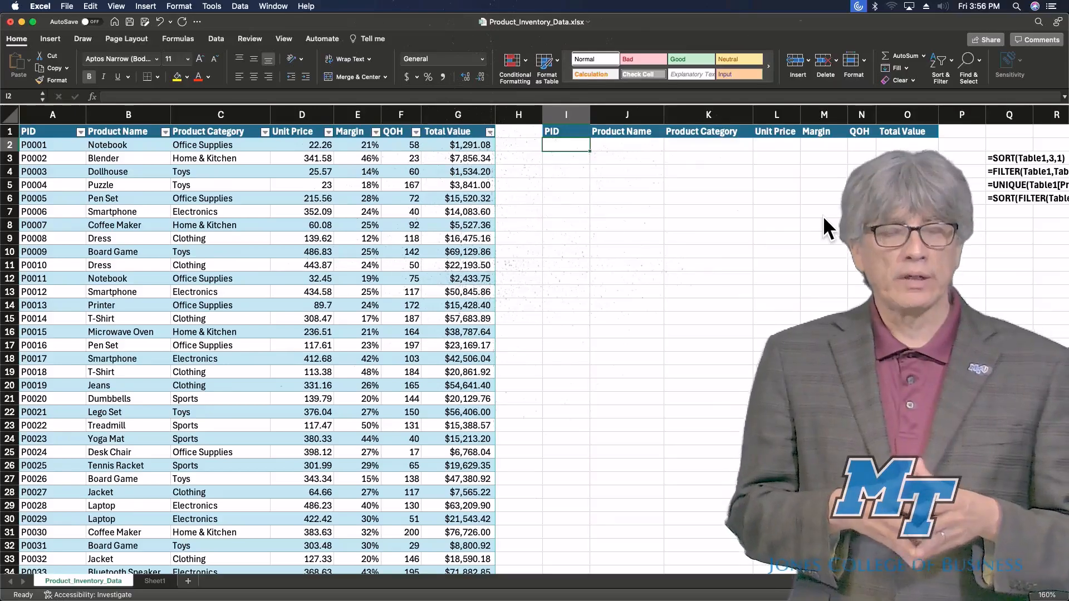
Enter =FILTER(Table1,Table1[Margin]>=30%) in cell I2 to list products with margins of at least 30%.
type("=FILTER(Table1,Table1[Margin]>=30%)")
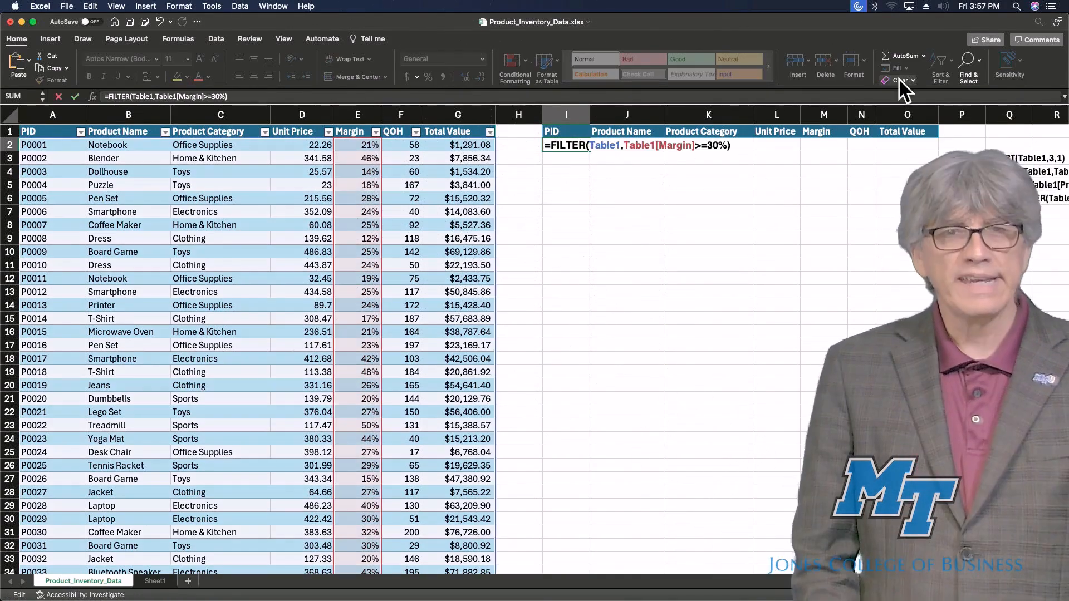
key("Return")
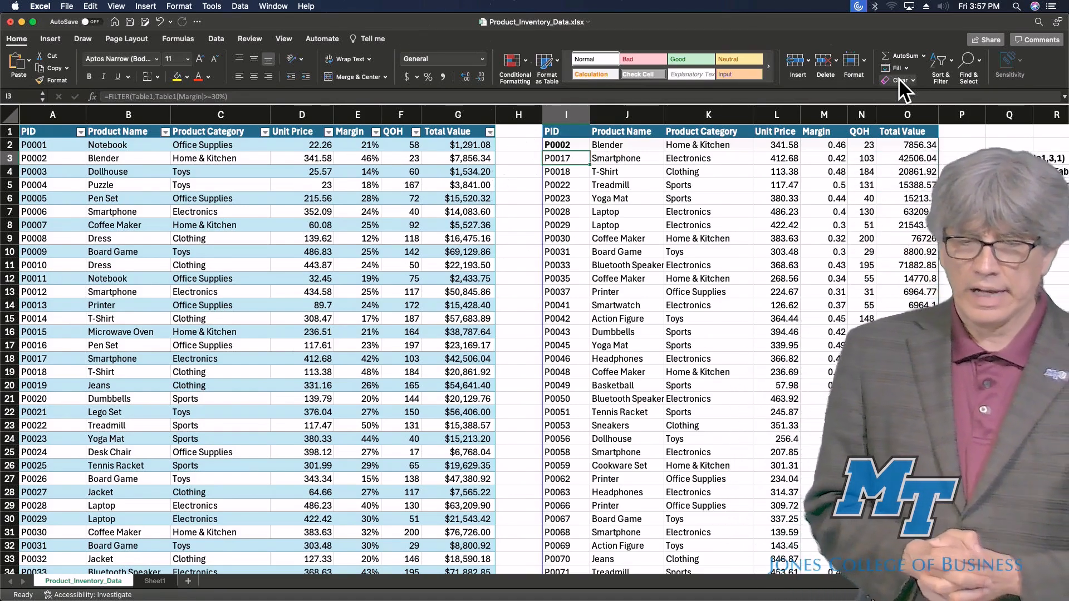
Scroll through the filtered results, inspecting the Margin column values.
key("Right")
key("Right")
key("Right")
key("Right")
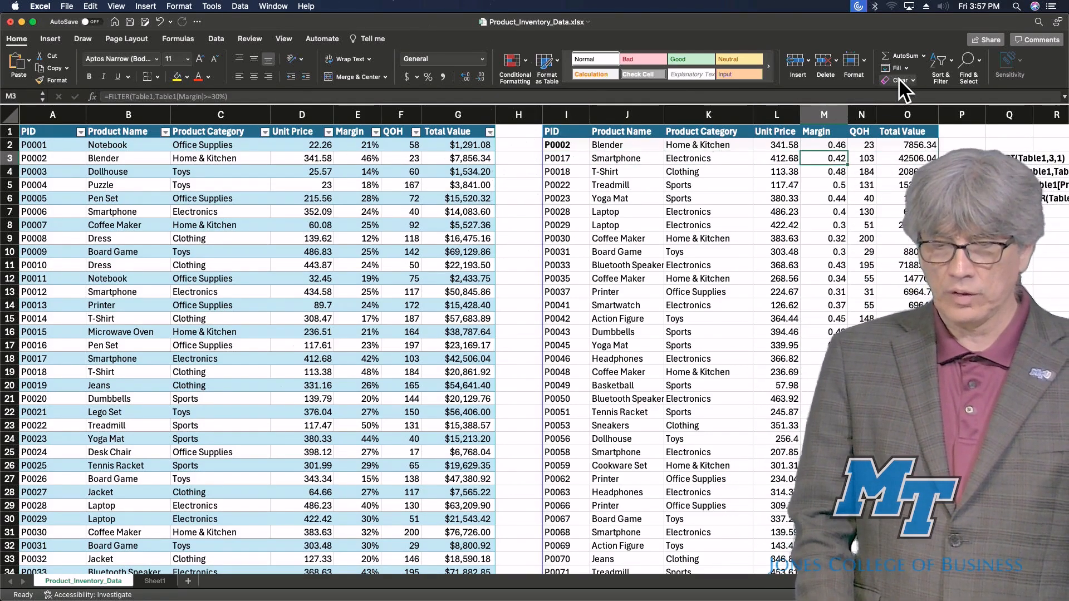
key("Down")
key("Down")
key("Down")
key("Down")
key("Down")
key("Down")
key("Down")
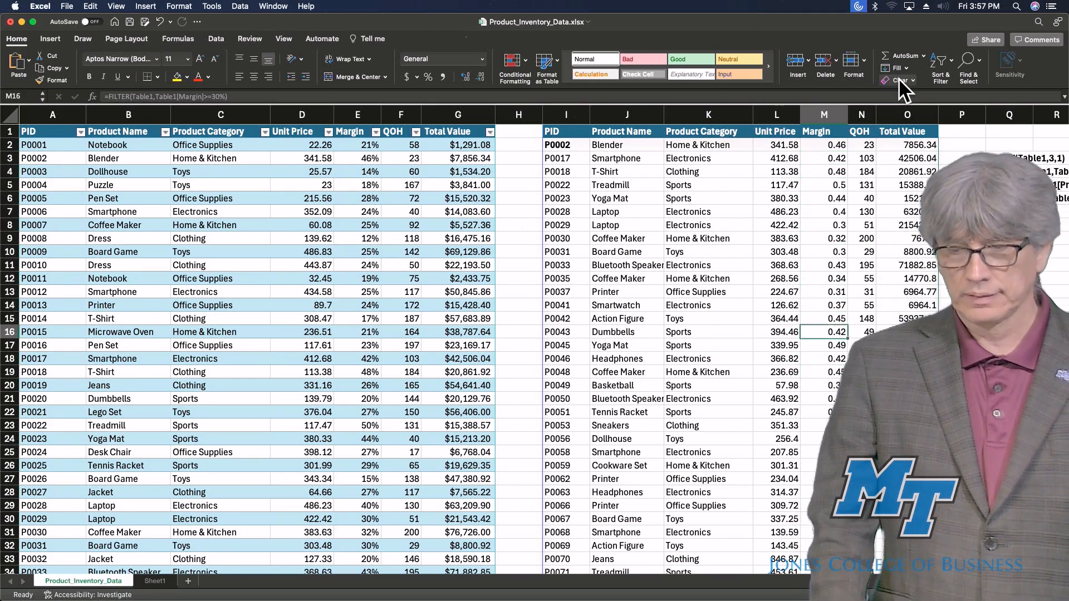
key("Up")
key("Up")
key("Up")
key("Up")
key("Up")
key("Up")
key("Up")
key("Up")
key("Up")
key("Up")
key("Up")
key("Up")
key("Up")
key("Page_Down")
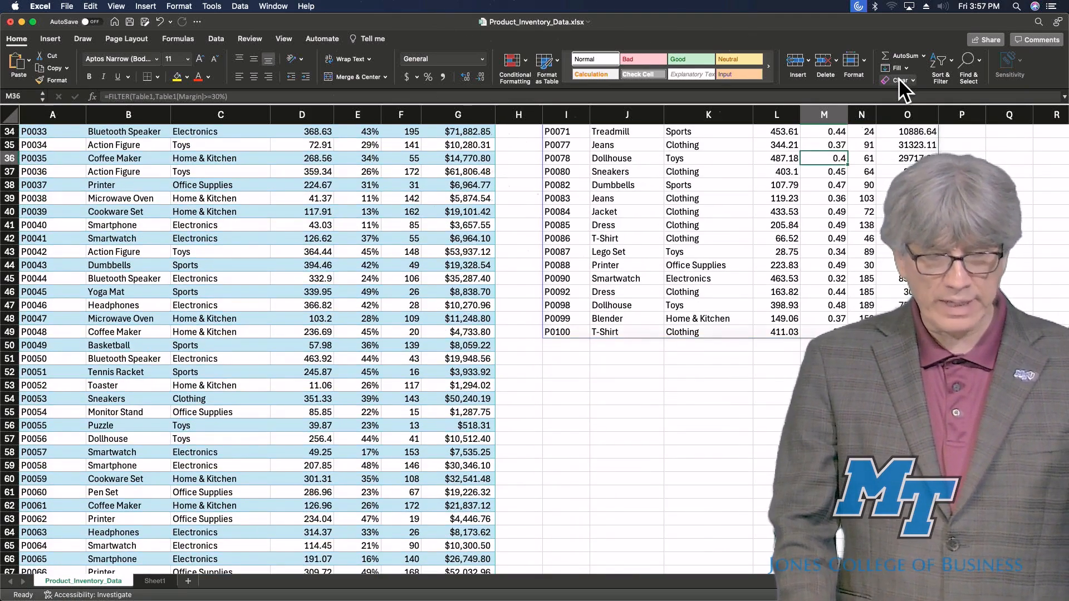
key("Page_Up")
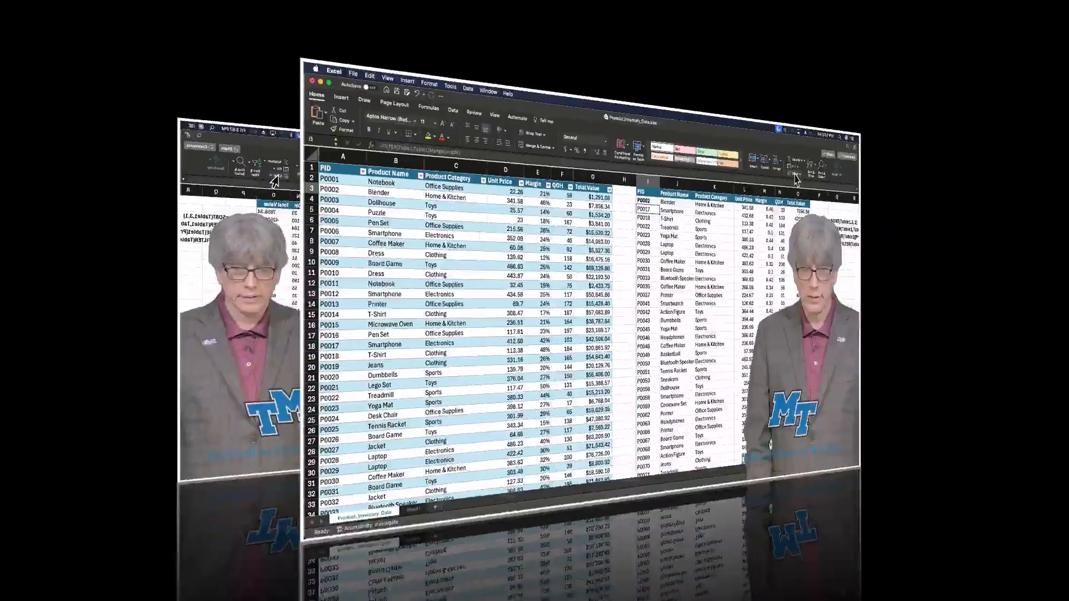
Clear cell I2 and enter =UNIQUE(Table1[Product Category]) to list the distinct product categories.
key("Delete")
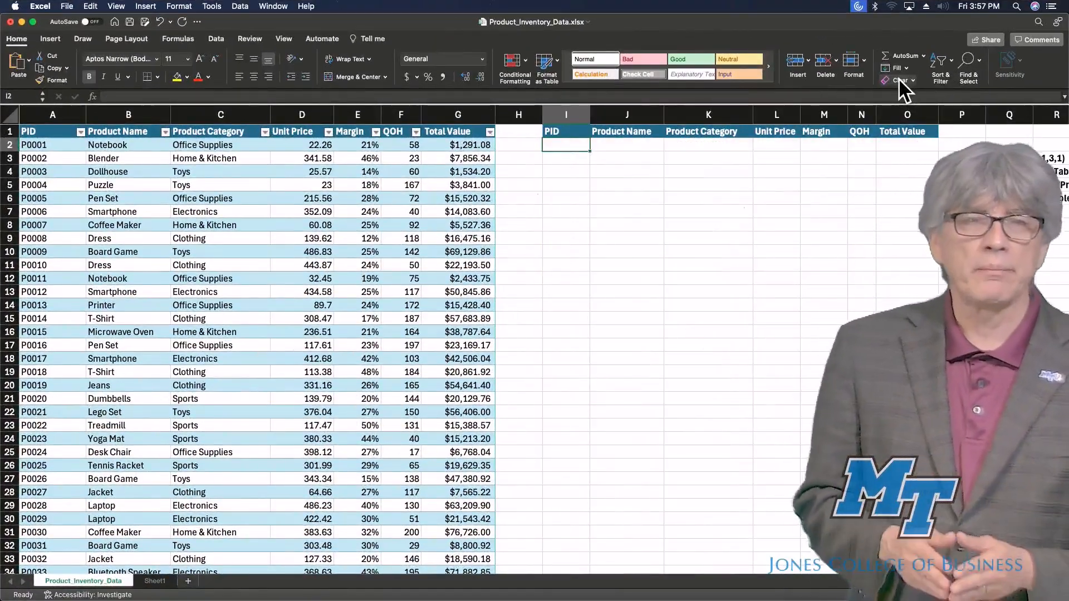
type("=UNIQUE(Table1[Product Category])")
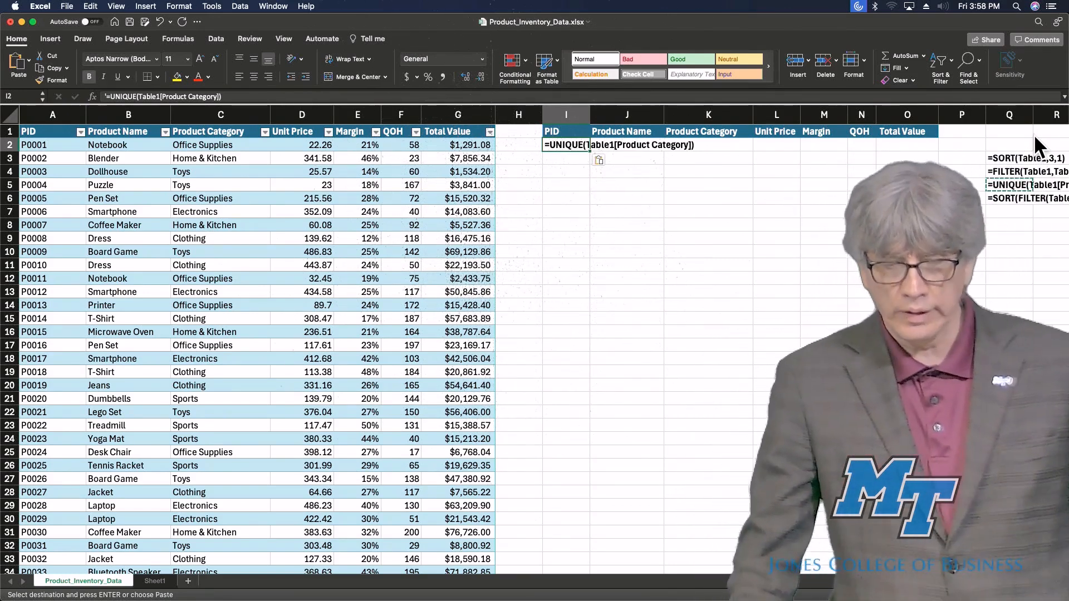
key("Escape")
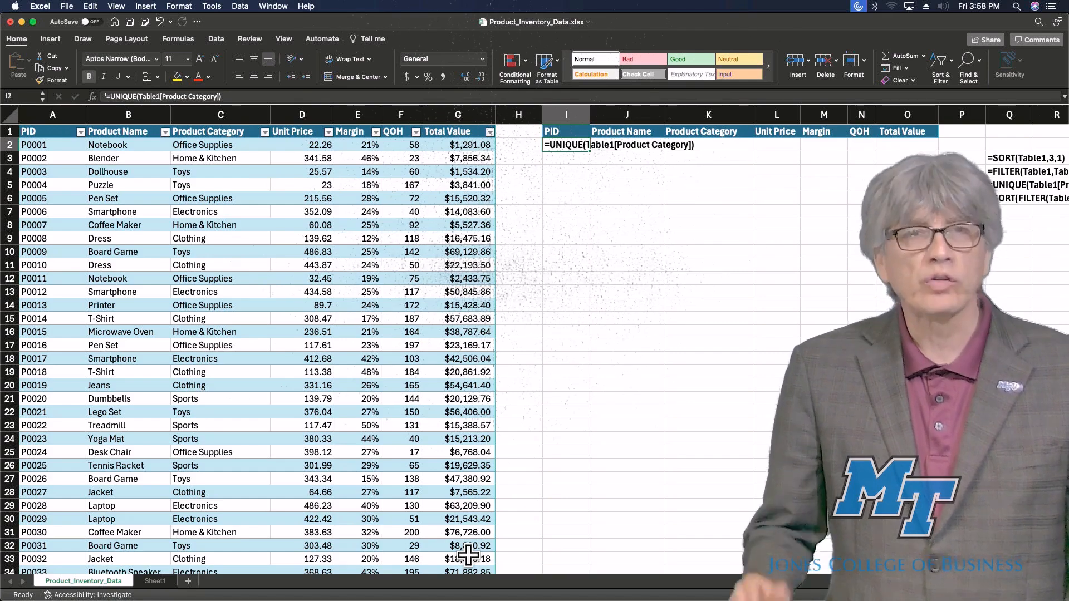
key("Return")
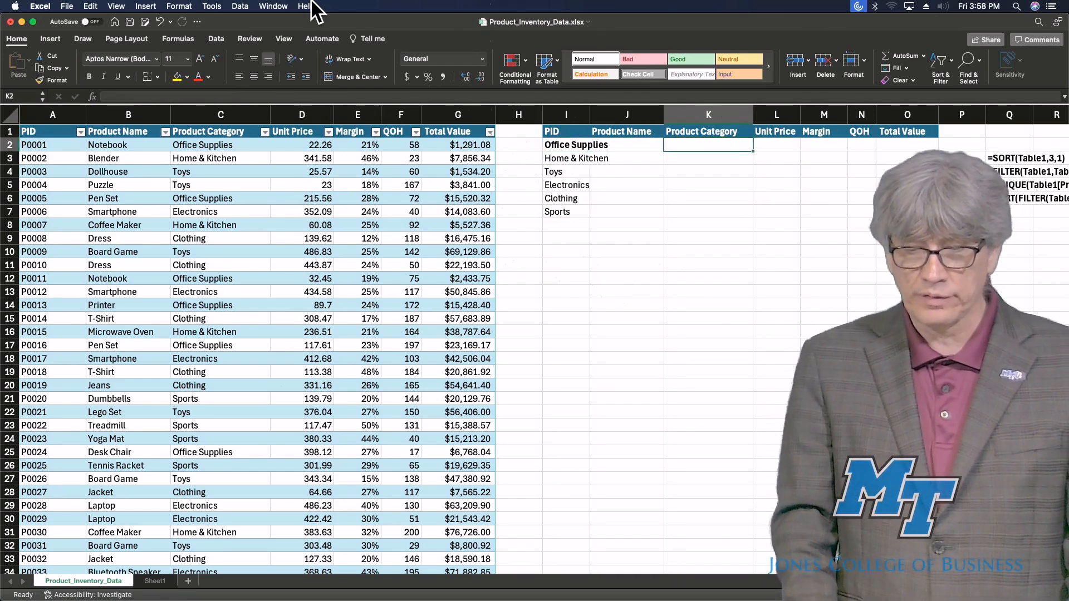
Enter =SORT(FILTER(Table1,Table1[Margin]>=45%),3,1) in cell I2 to list high-margin products sorted by category.
key("super+v")
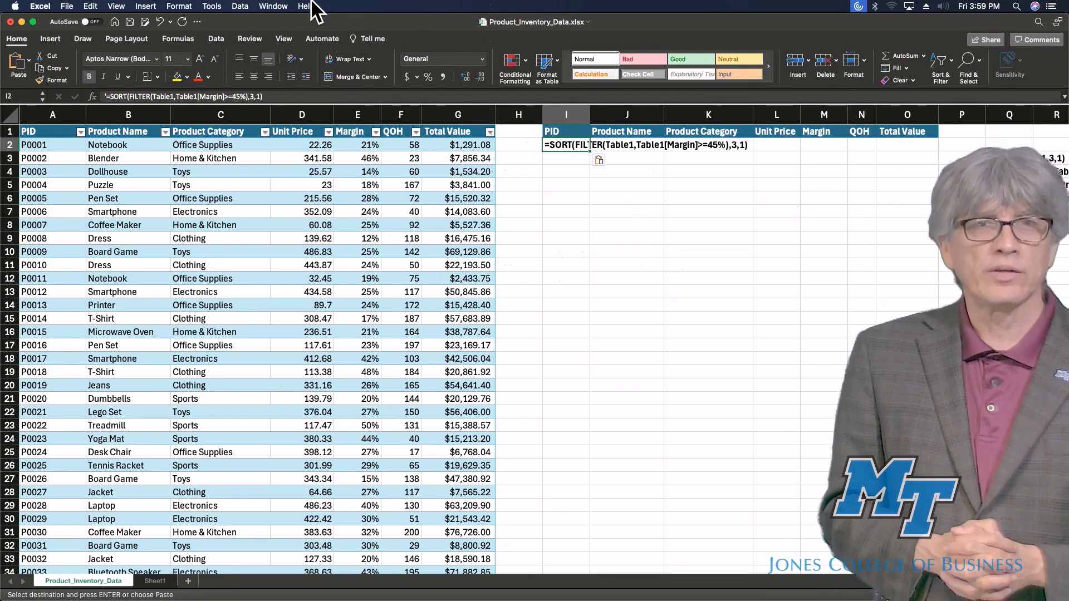
key("Return")
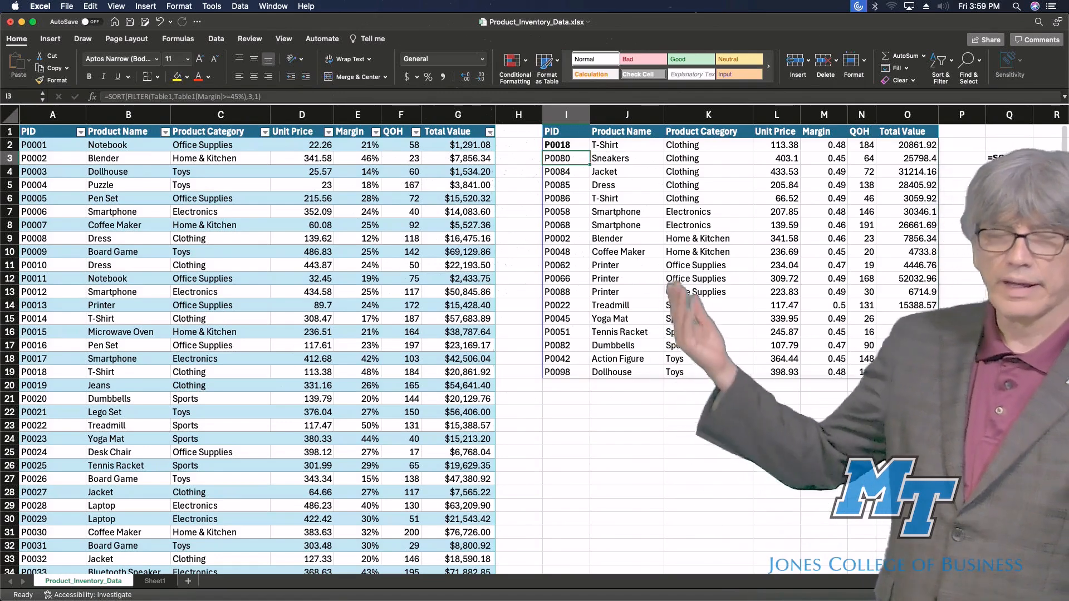